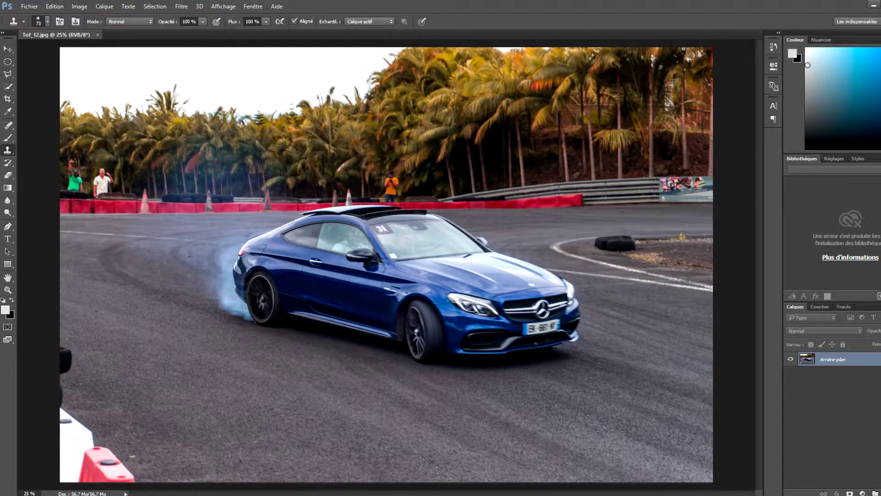
Try elliptical selections around the two left spectators and the orange-shirted spectator, then deselect
key("m")
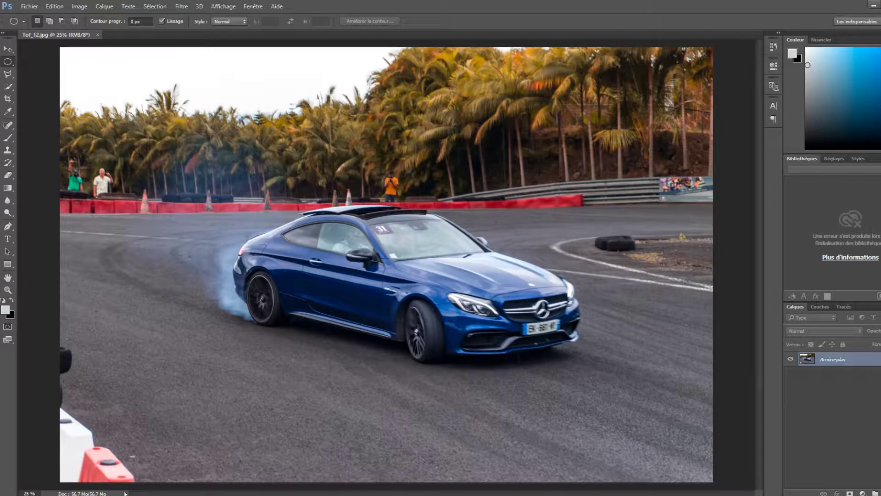
left_click_drag(61, 144, 118, 197)
left_click_drag(377, 161, 401, 190)
left_click_drag(58, 152, 120, 196)
left_click_drag(384, 161, 398, 189)
key("ctrl+d")
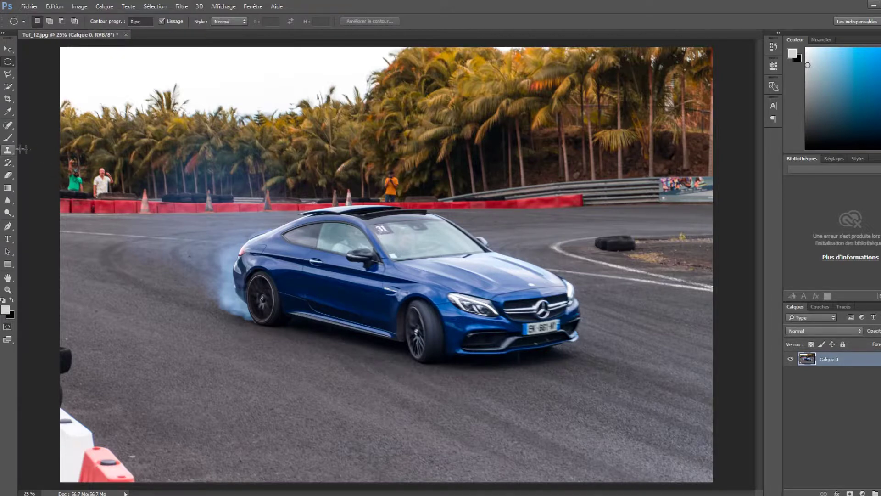
Pick the Clone Stamp and view the orange-shirted spectator at 100% zoom
left_click(7, 152)
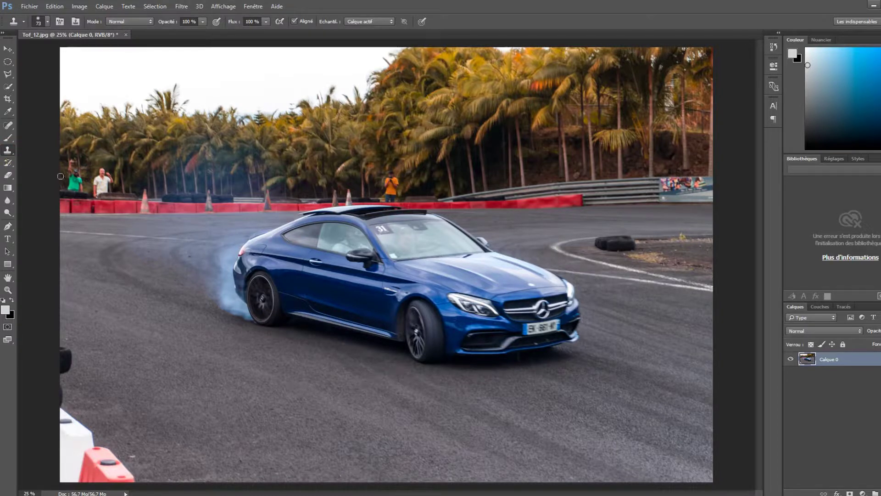
left_click(29, 490)
type("100")
key("Return")
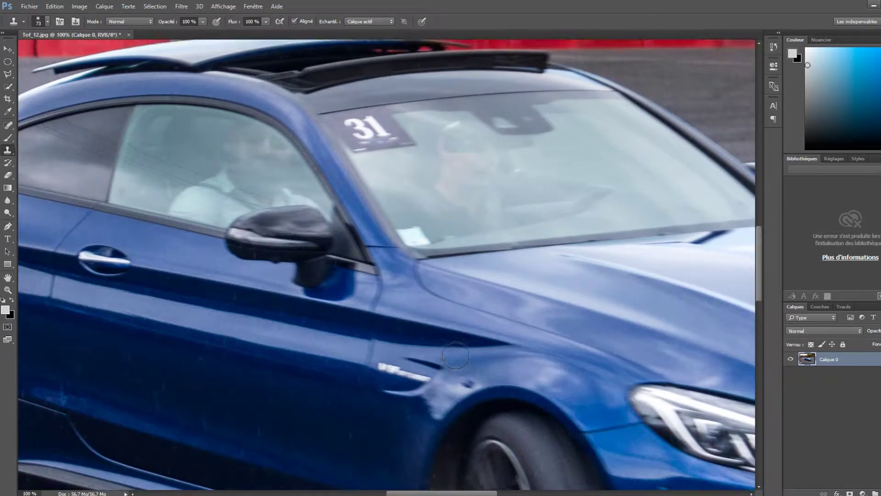
scroll(455, 354, "up", 3)
scroll(455, 355, "up", 3)
scroll(456, 355, "up", 2)
scroll(456, 355, "up", 2)
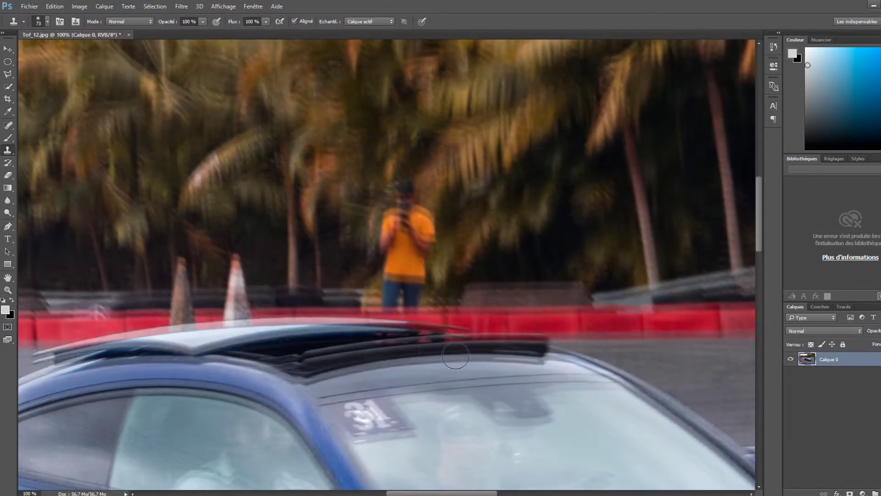
scroll(456, 356, "up", 1)
scroll(457, 359, "up", 2)
scroll(458, 364, "up", 1)
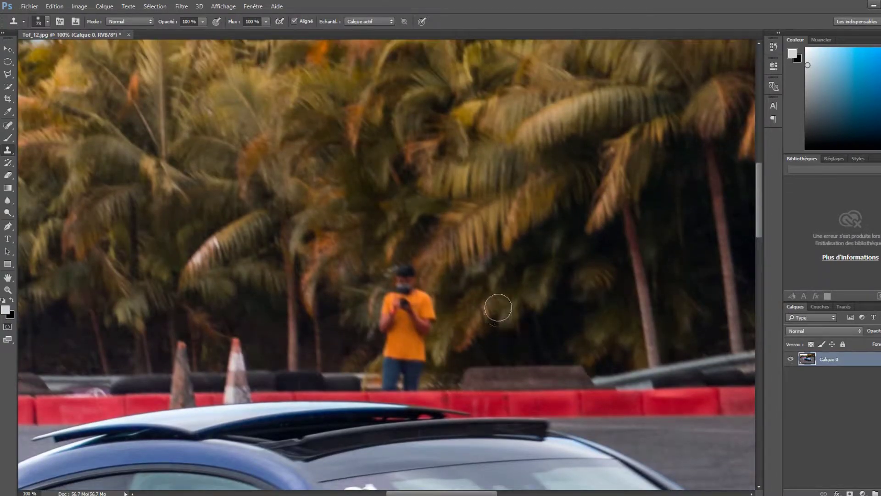
Clone palm foliage over the spectator's head, arm and orange shirt
left_click(452, 257, "alt")
left_click_drag(416, 279, 399, 275)
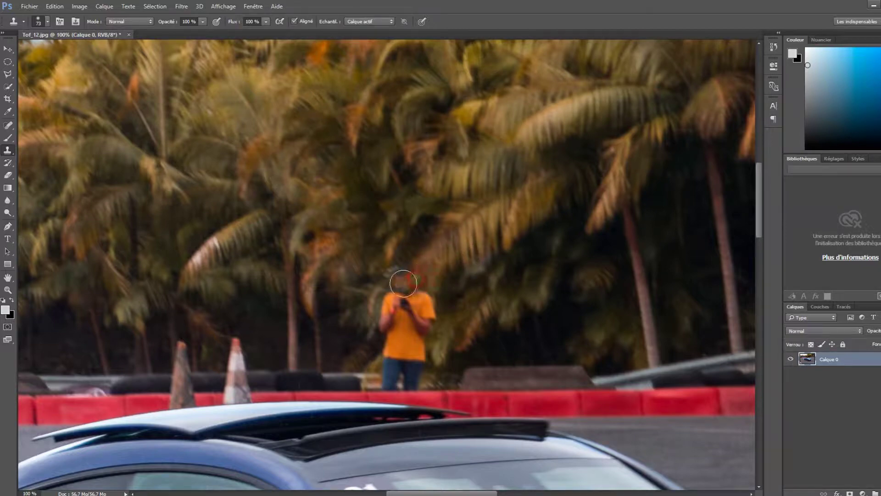
left_click(442, 258, "alt")
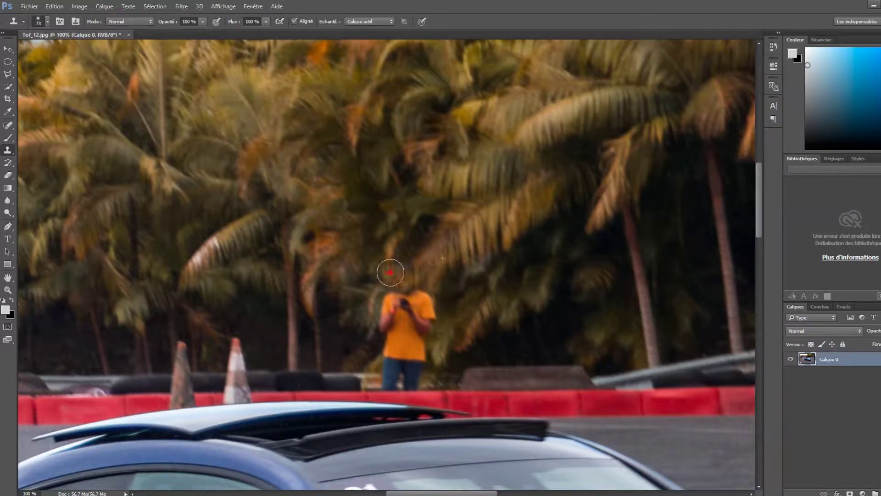
mouse_move(458, 293)
left_mouse_down()
mouse_move(425, 329)
mouse_move(385, 325)
mouse_move(400, 302)
mouse_move(379, 327)
left_mouse_up()
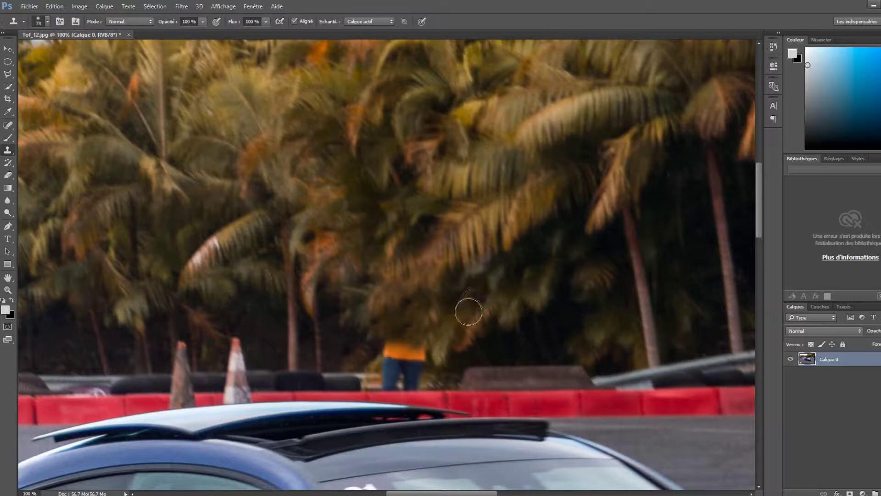
mouse_move(427, 355)
left_mouse_down()
mouse_move(401, 349)
mouse_move(421, 351)
mouse_move(373, 371)
left_mouse_up()
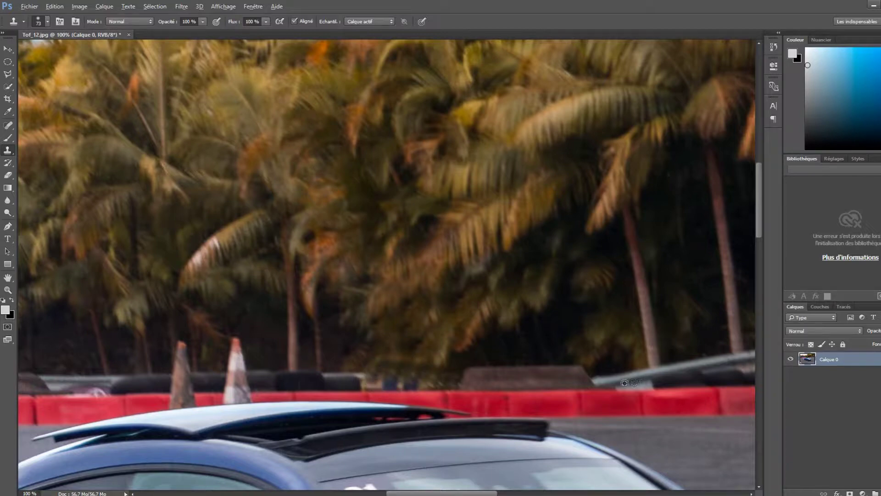
Clone grey tyre wall texture over the leftover figure on the barrier
left_click(77, 377, "alt")
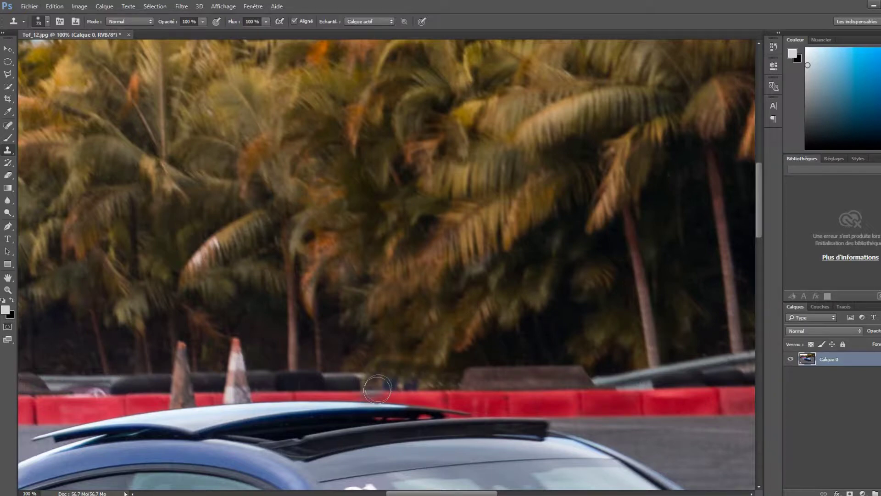
left_click_drag(373, 374, 428, 374)
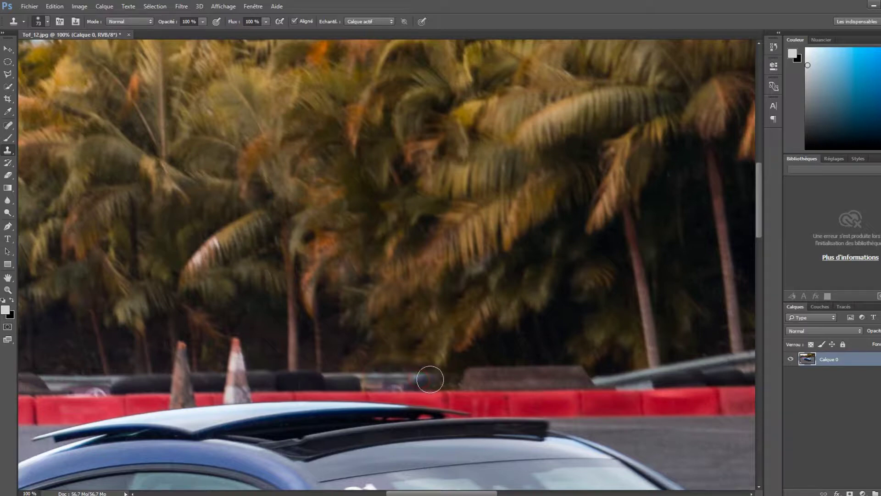
left_click(70, 377, "alt")
left_click_drag(431, 375, 447, 382)
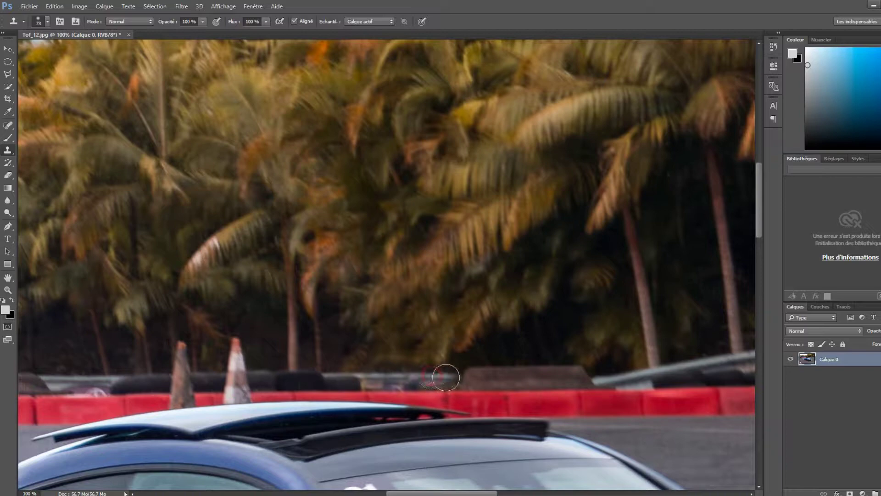
left_click_drag(447, 381, 403, 377)
left_click(81, 382, "alt")
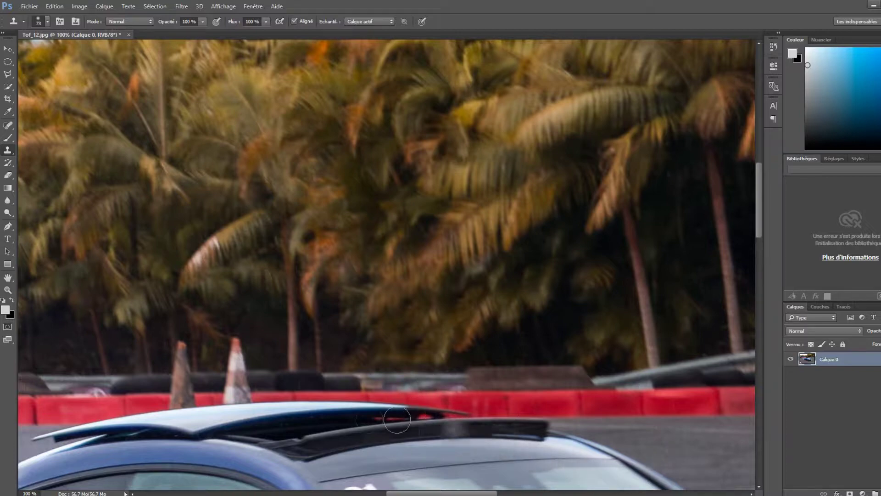
Zoom out to 25% to see the whole photo
left_click(28, 493)
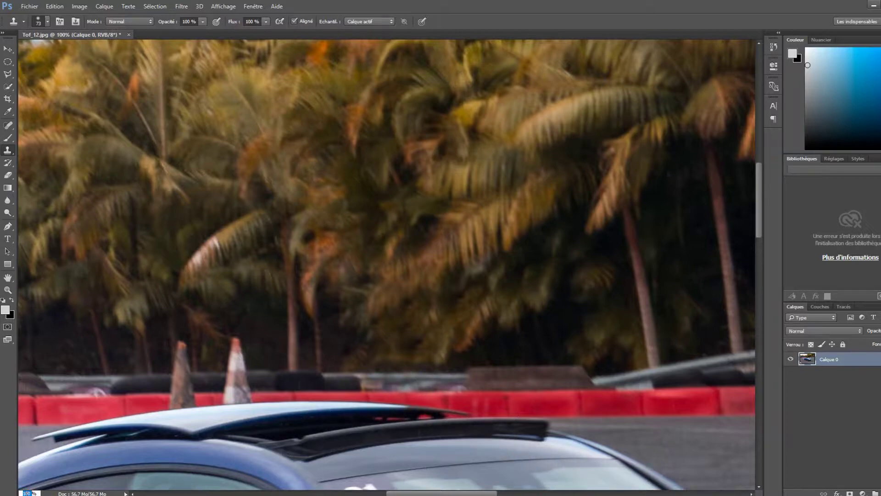
type("25")
key("Return")
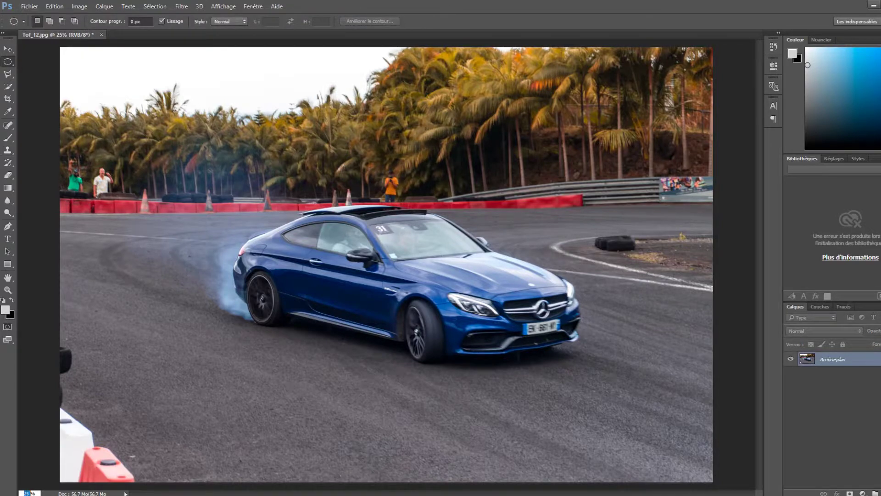
Zoom to 100% on the orange-shirted spectator and start a Polygonal Lasso outline
type("50")
key("Return")
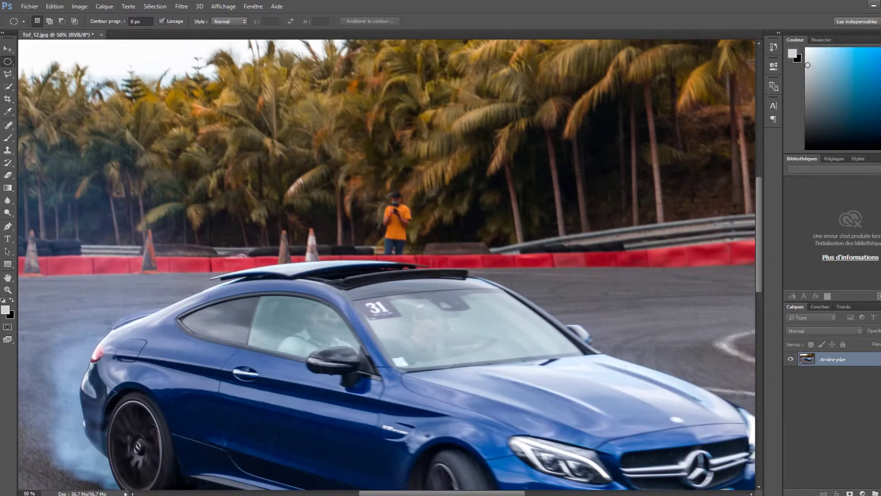
type("100")
key("Return")
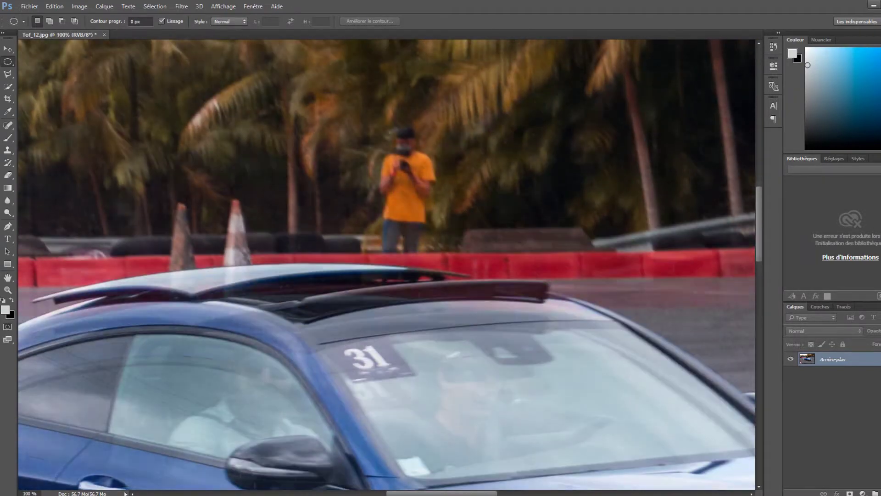
scroll(386, 264, "up", 3)
key("l")
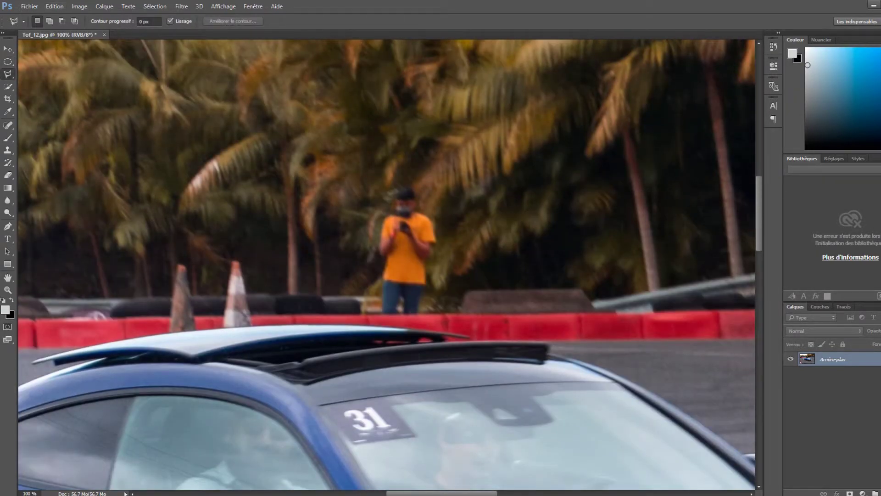
left_click(384, 277)
Close the outline and apply a Contenu pris en compte fill to erase the spectator
left_click(381, 315)
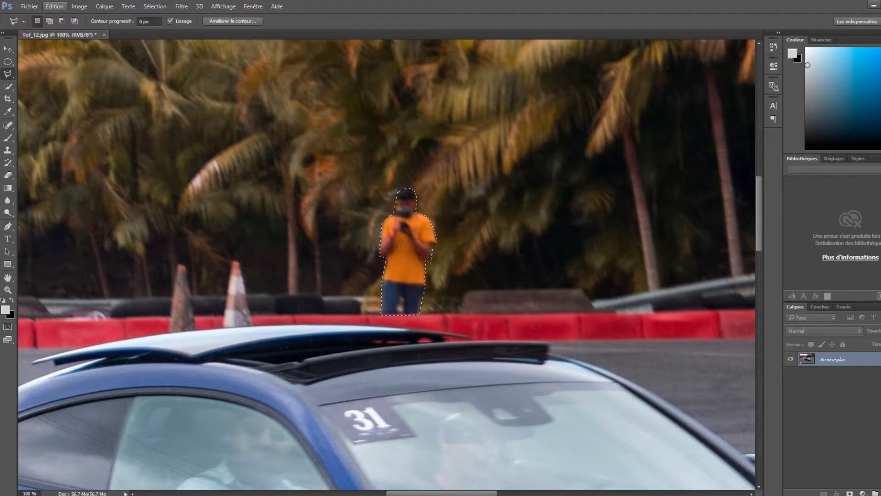
left_click(55, 6)
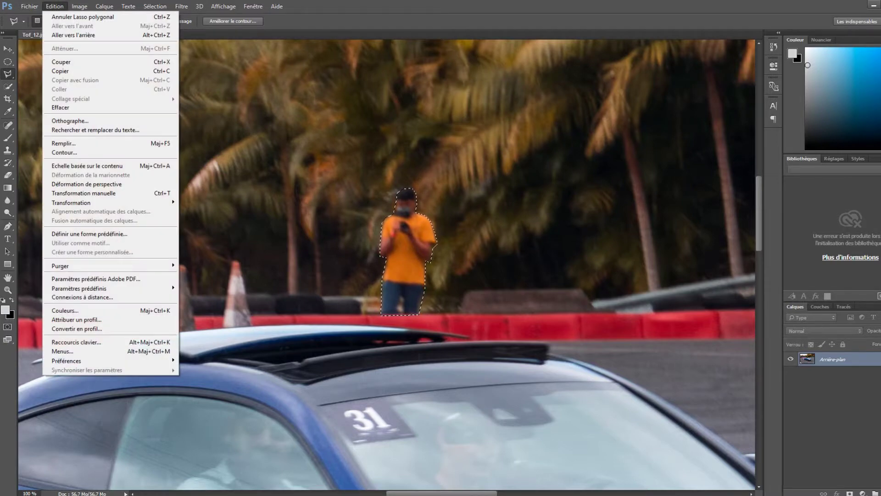
left_click(63, 143)
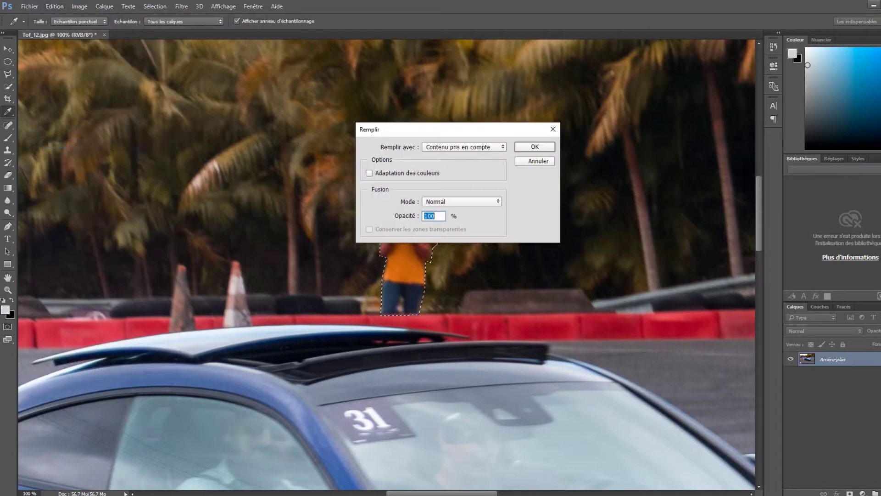
left_click_drag(413, 129, 526, 120)
left_click(577, 137)
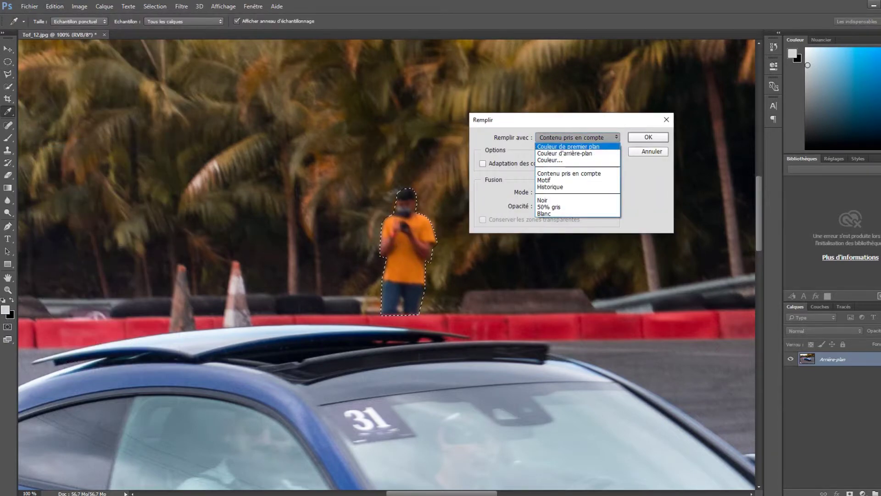
key("Return")
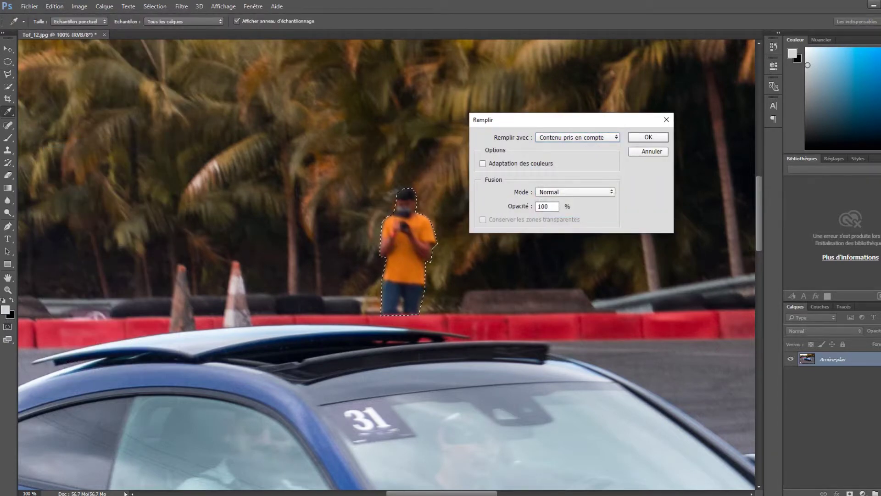
key("Return")
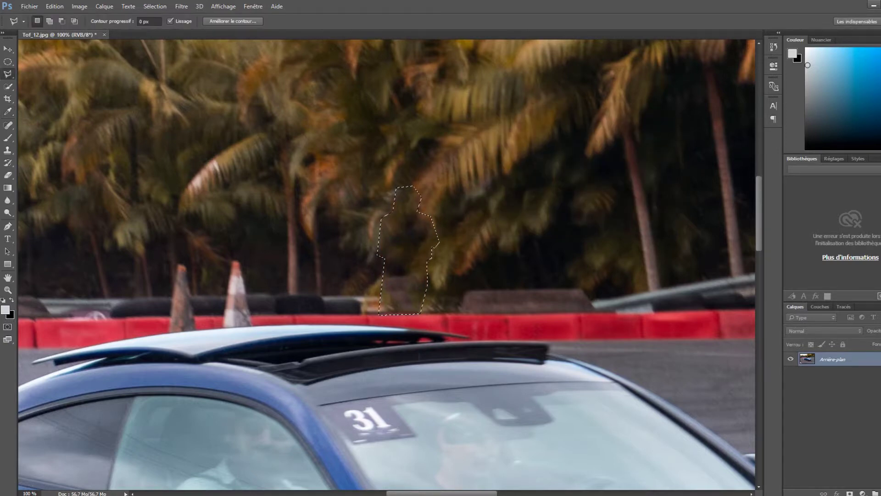
left_click(8, 61)
Deselect and clone-stamp foliage over leftover traces where the spectator stood
key("ctrl+d")
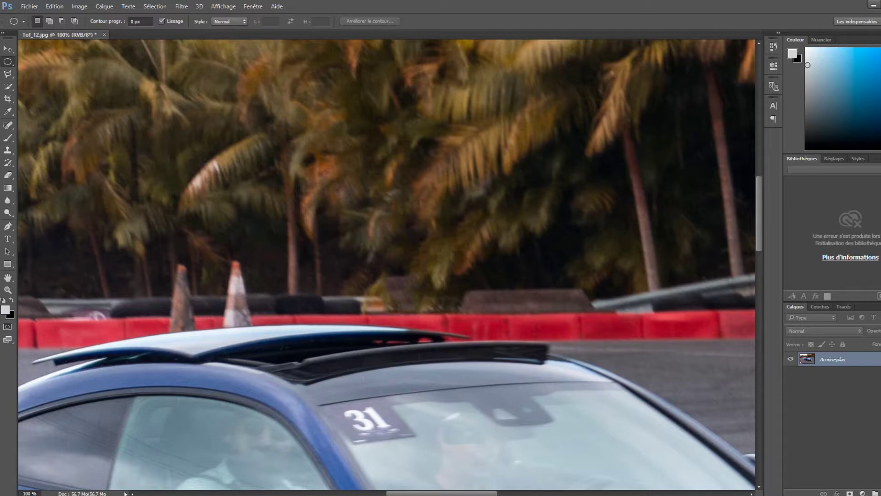
left_click(8, 150)
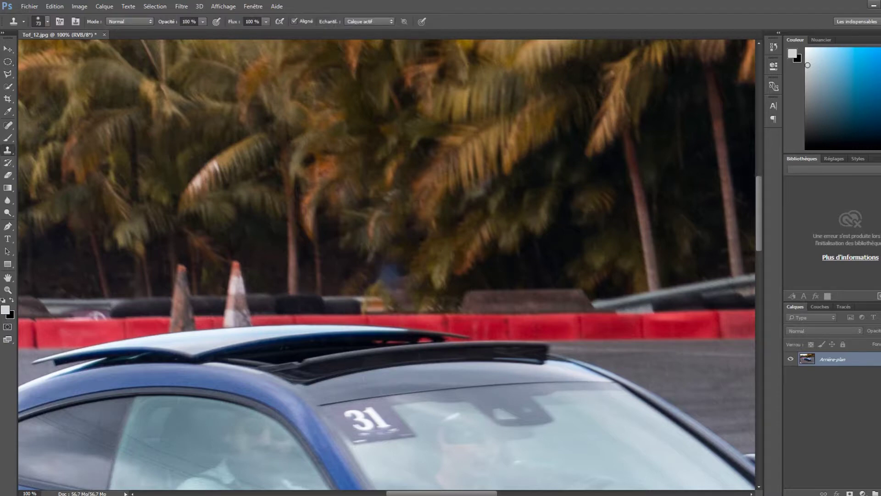
left_click_drag(390, 339, 411, 337)
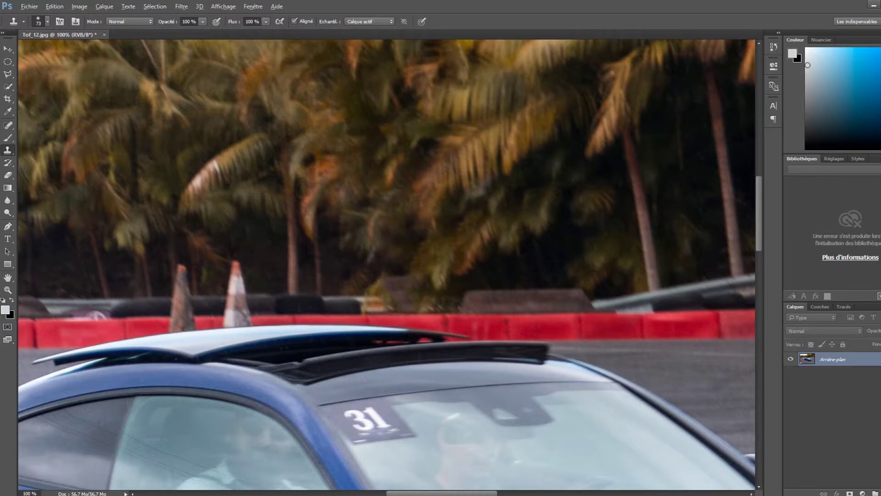
Pan to the left edge and trace a Polygonal Lasso outline around the man in white
scroll(387, 264, "left", 10)
scroll(387, 264, "left", 2)
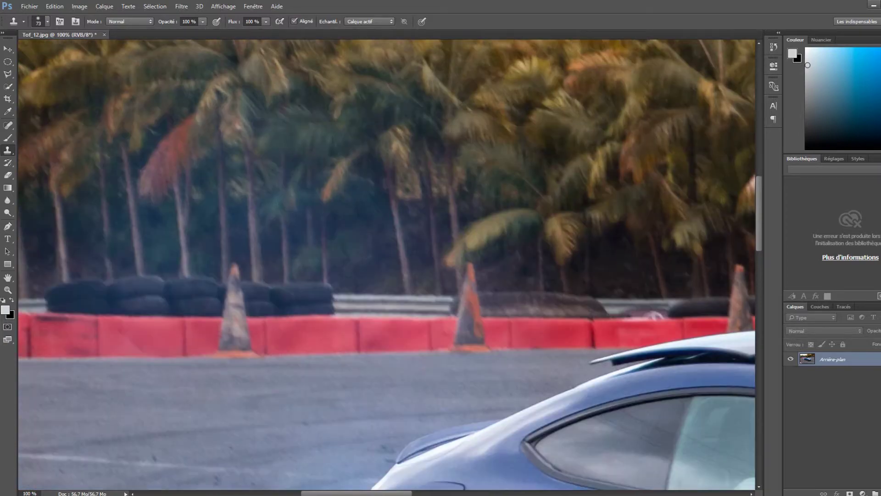
scroll(387, 264, "left", 5)
scroll(387, 264, "left", 2)
scroll(387, 263, "left", 1)
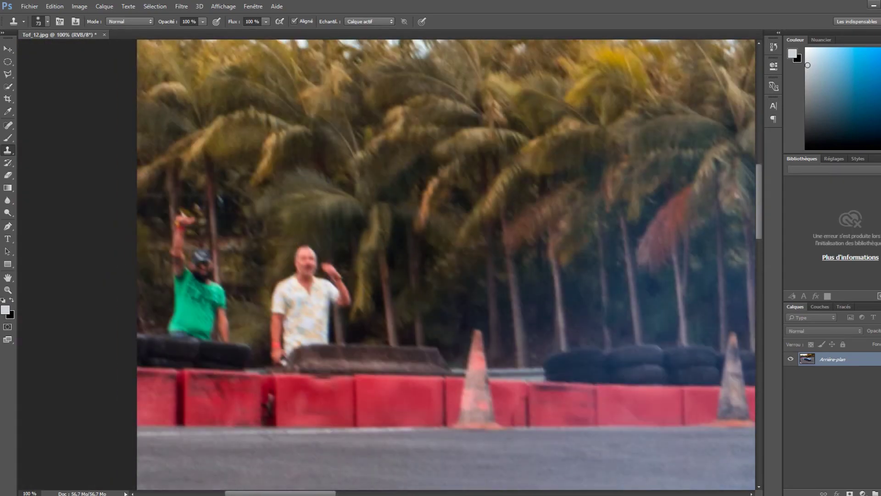
scroll(445, 264, "up", 1)
key("l")
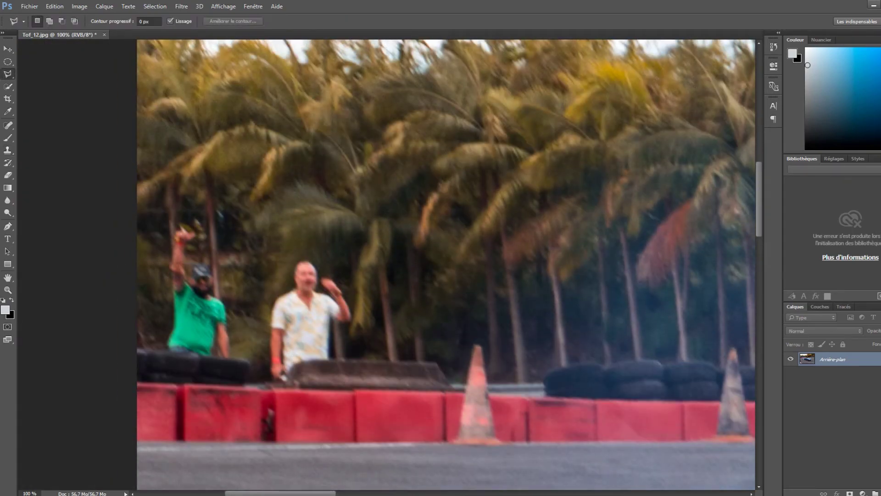
left_click(154, 351)
left_click(198, 353)
left_click(328, 360)
left_click(344, 292)
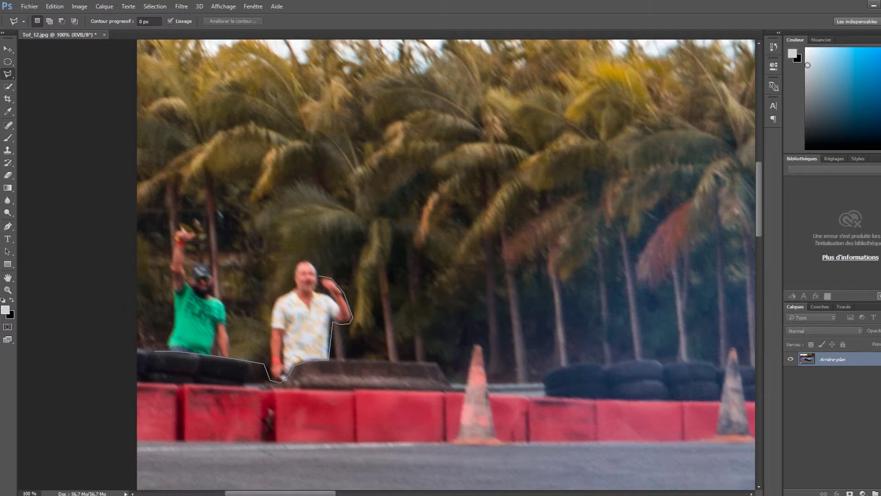
left_click(296, 259)
left_click(274, 299)
left_click(231, 356)
Continue the outline around the green-shirted man's raised arm and close it
left_click(187, 256)
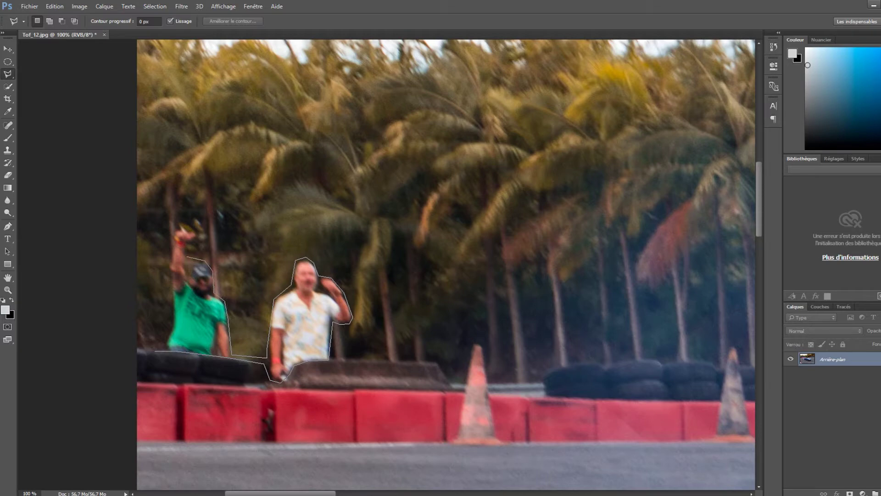
left_click(199, 224)
left_click(173, 218)
left_click(161, 248)
left_click(172, 327)
left_click(155, 351)
Content-aware fill the outlined area to erase both left spectators, then deselect
key("Delete")
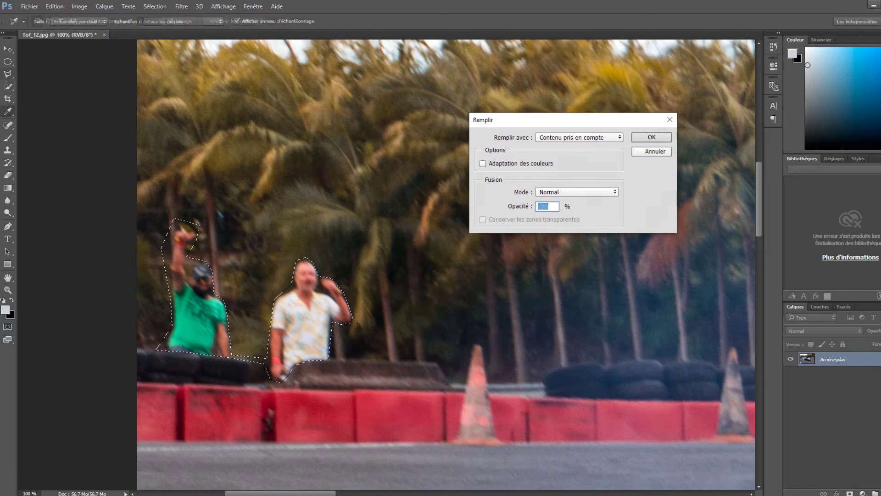
key("Return")
key("ctrl+d")
key("m")
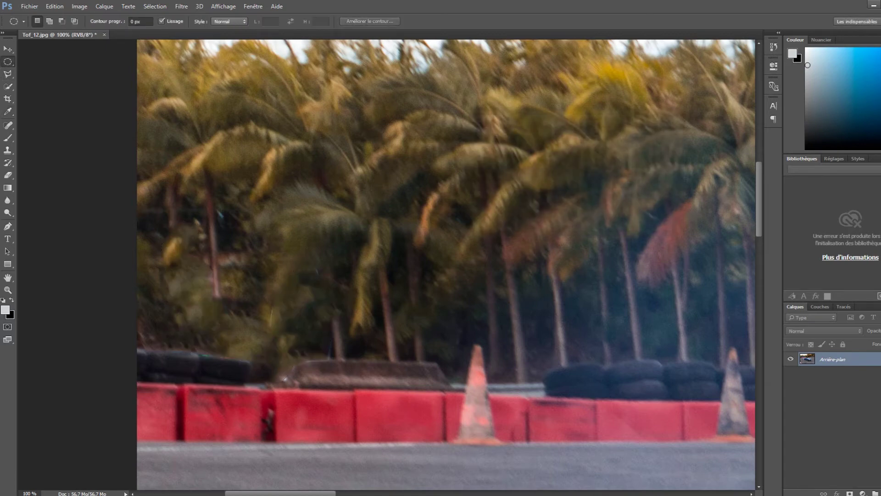
key("s")
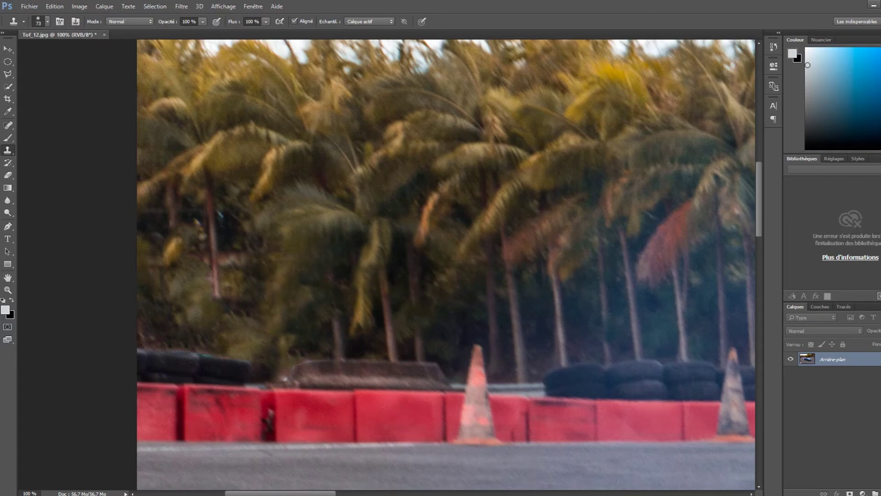
left_click(28, 493)
Zoom out to 25% to view the entire cleaned drift photo
type("25")
key("Return")
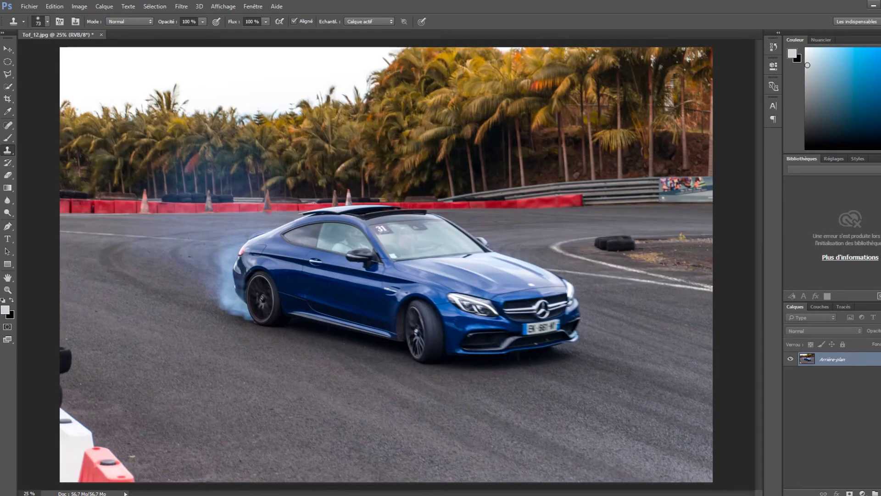